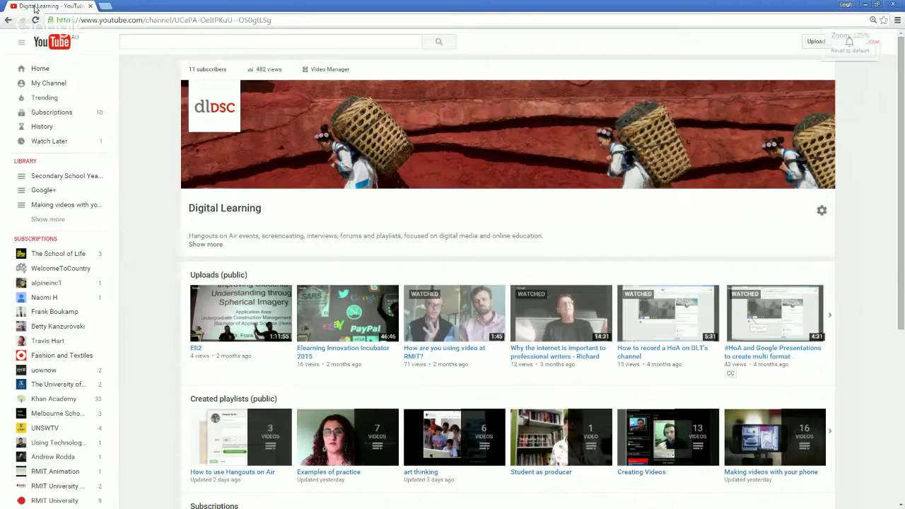
Step: Zoom the Digital Learning channel page in Chrome from 125% to 175%
{"action": "key", "text": "ctrl+plus"}
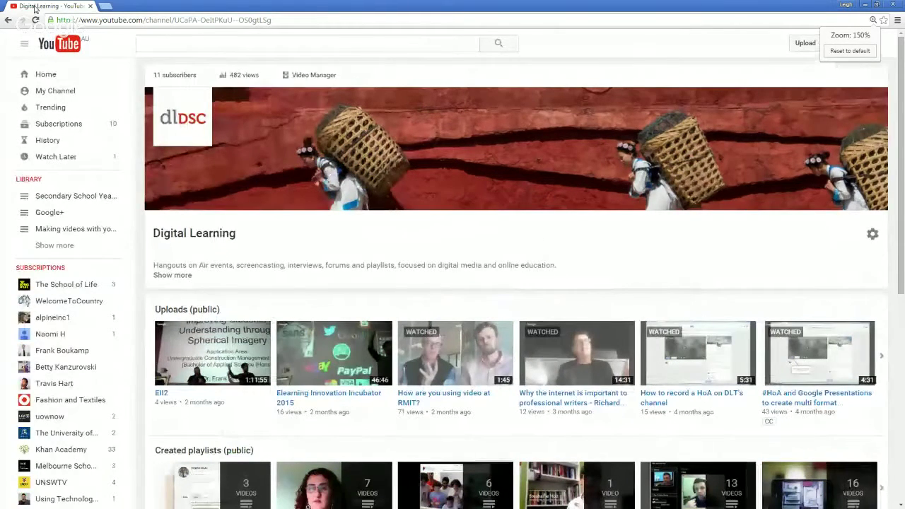
{"action": "key", "text": "ctrl+plus"}
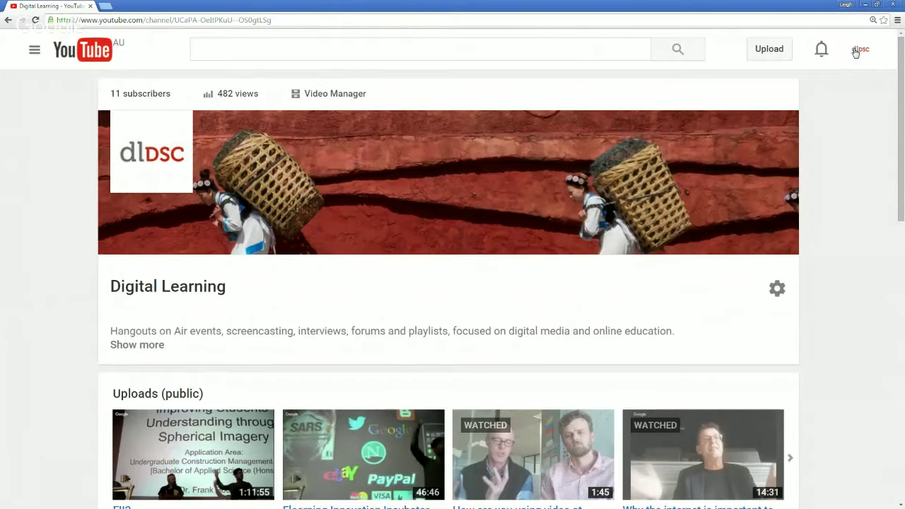
Step: Go to the Digital Learning account's YouTube settings Overview page from the avatar menu
{"action": "left_click", "coordinate": [855, 52]}
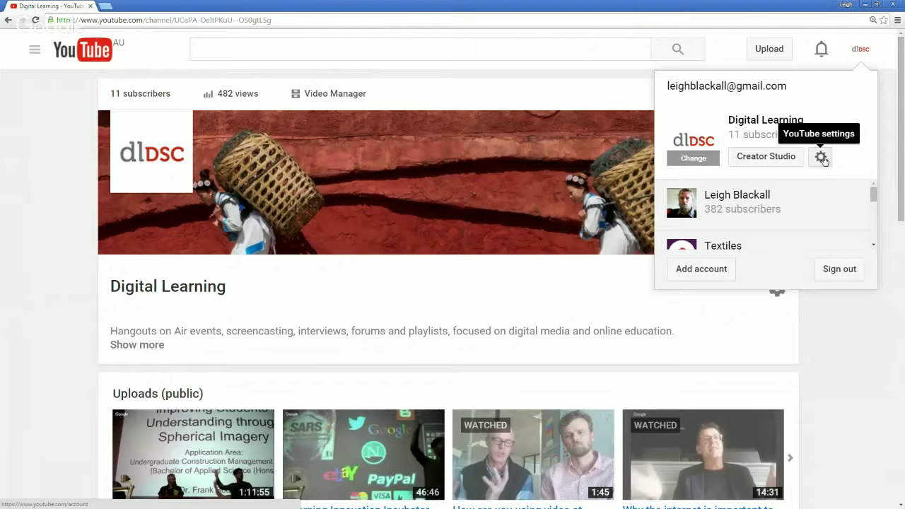
{"action": "left_click", "coordinate": [821, 157]}
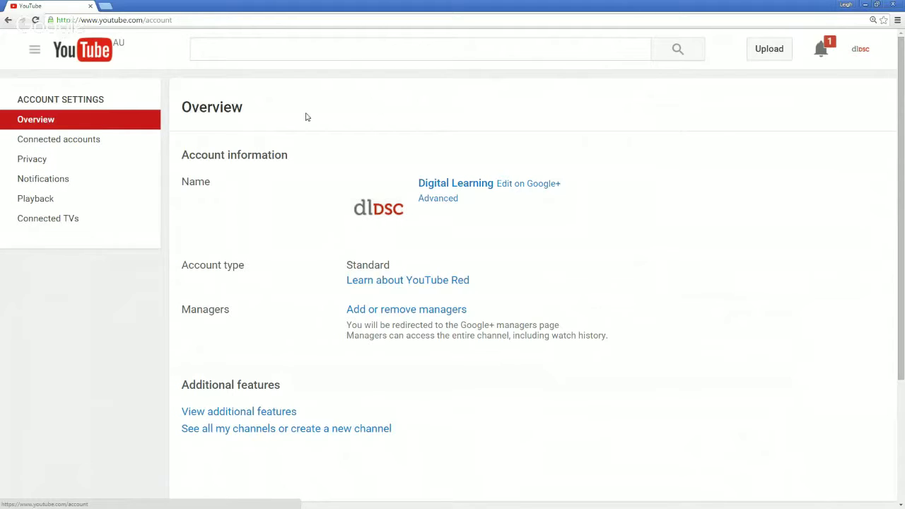
Step: Open 'See all my channels or create a new channel' further down the settings page
{"action": "scroll", "coordinate": [319, 230], "scroll_direction": "down", "scroll_amount": 1}
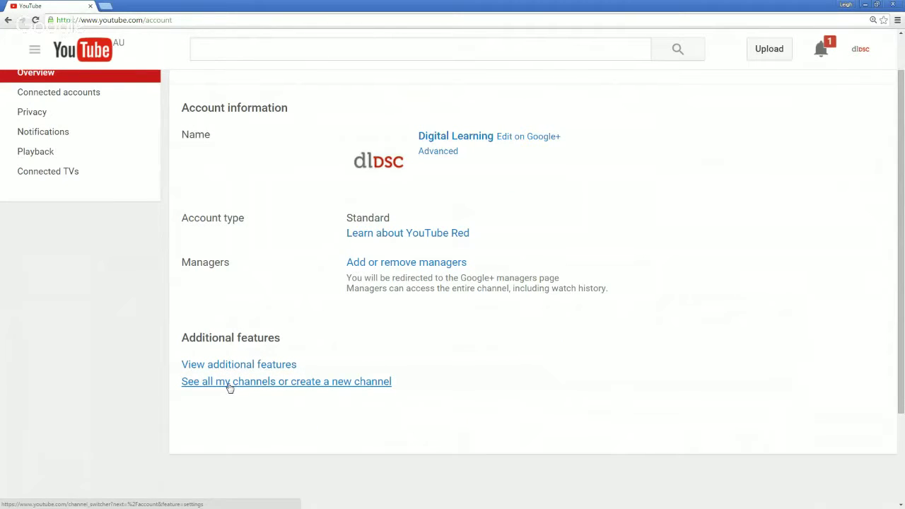
{"action": "left_click", "coordinate": [229, 385]}
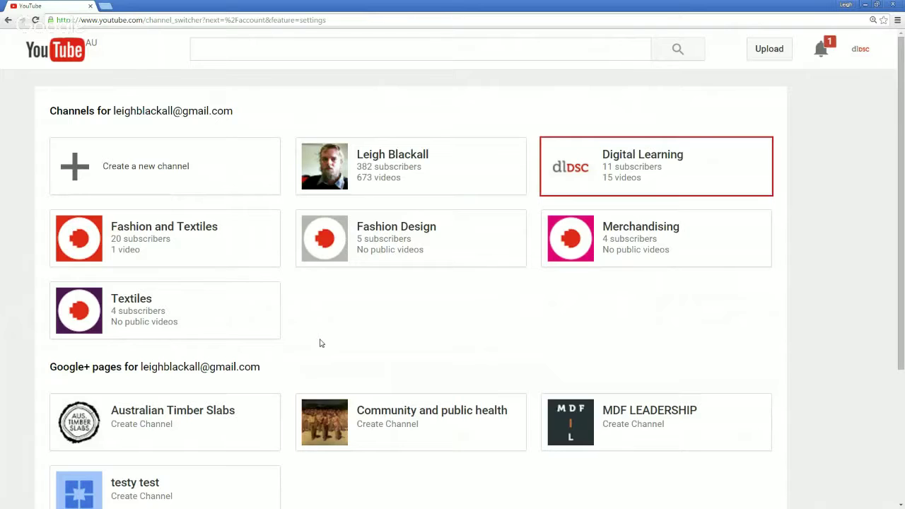
Step: Create a new channel named 'test' in the Other category, accepting the Pages Terms
{"action": "left_click", "coordinate": [176, 173]}
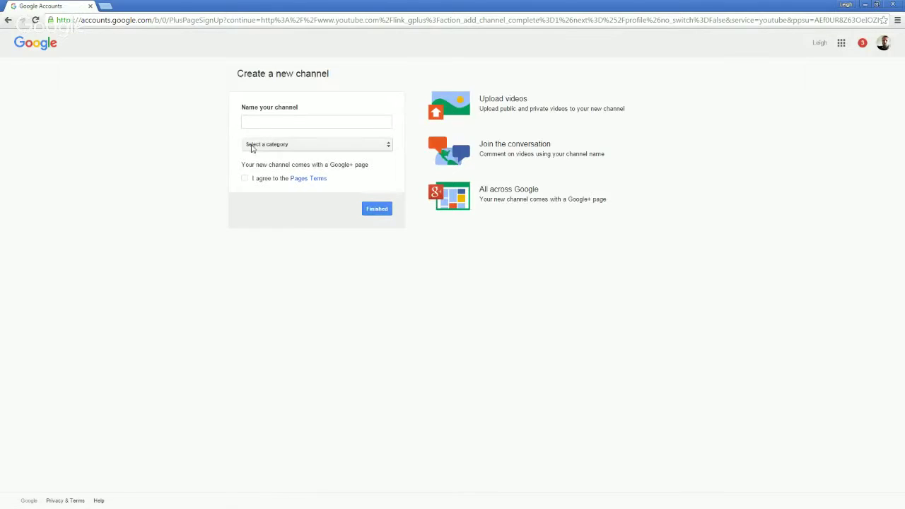
{"action": "left_click", "coordinate": [266, 124]}
{"action": "type", "text": "Test"}
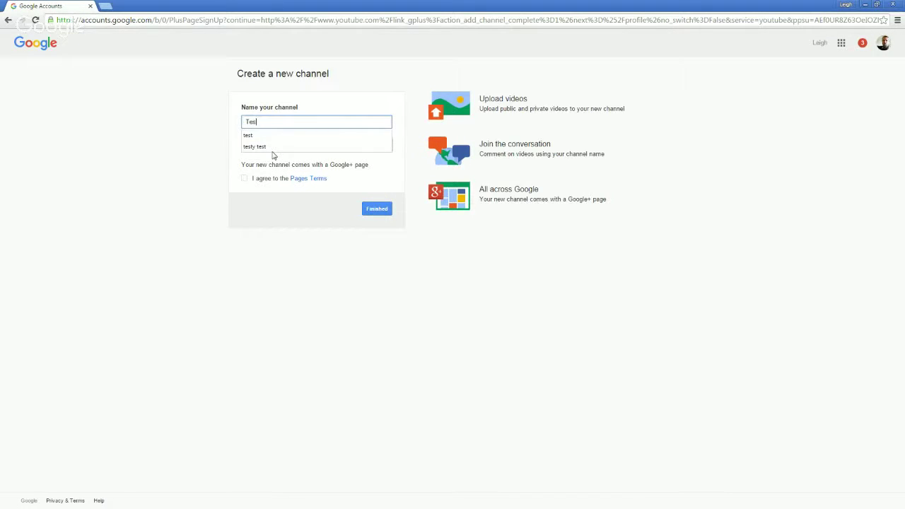
{"action": "left_click", "coordinate": [260, 140]}
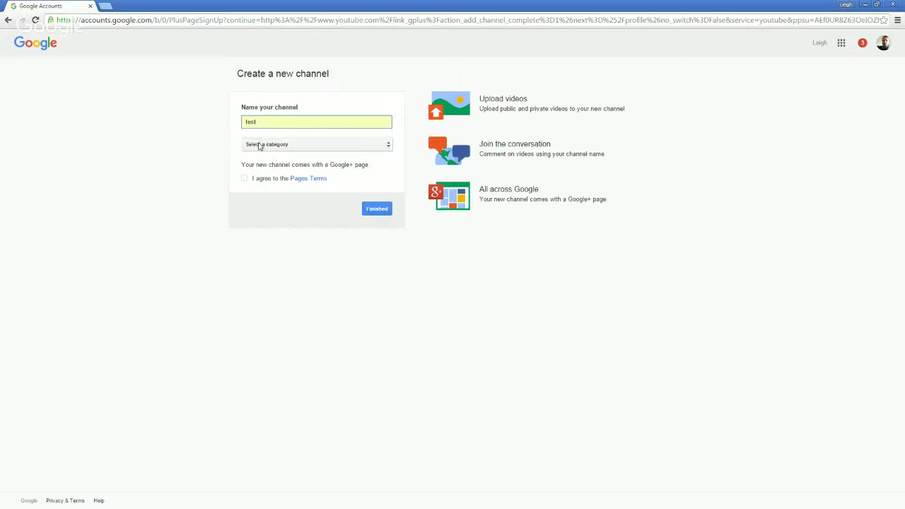
{"action": "left_click", "coordinate": [265, 145]}
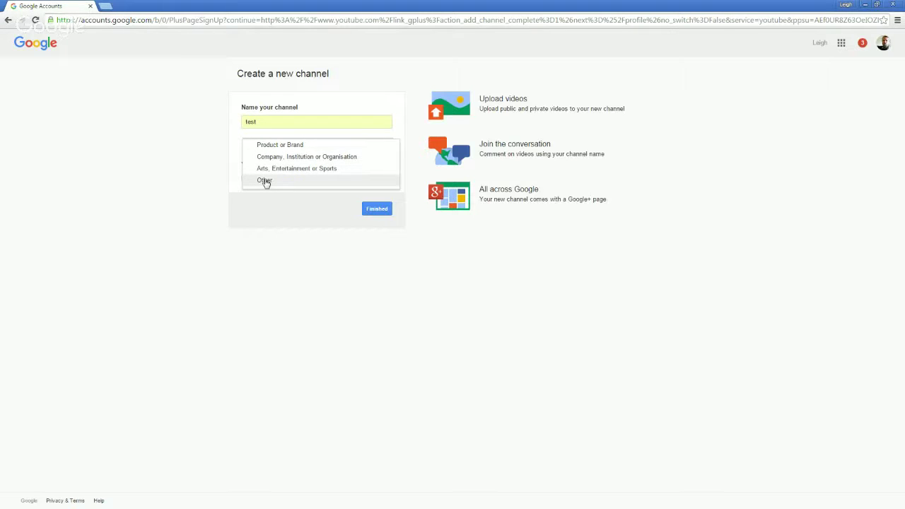
{"action": "left_click", "coordinate": [265, 182]}
{"action": "left_click", "coordinate": [264, 181]}
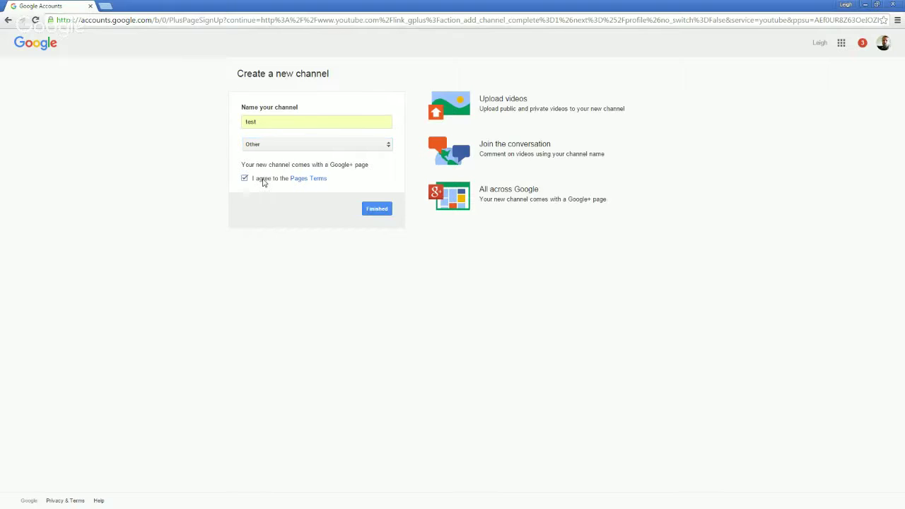
{"action": "left_click_drag", "start_coordinate": [369, 168], "coordinate": [242, 164]}
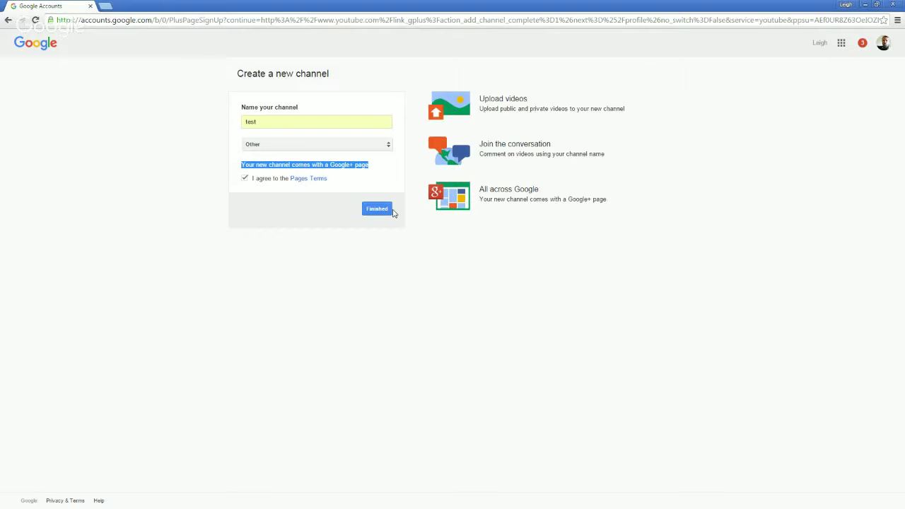
{"action": "left_click", "coordinate": [378, 211]}
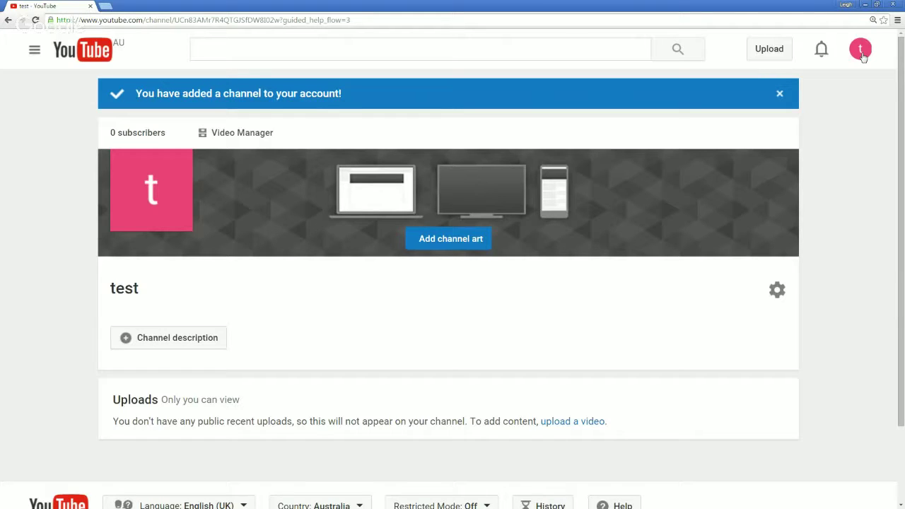
Step: Switch to the test page on Google+ and decline the 'Meet the new Google+' preview
{"action": "left_click", "coordinate": [861, 56]}
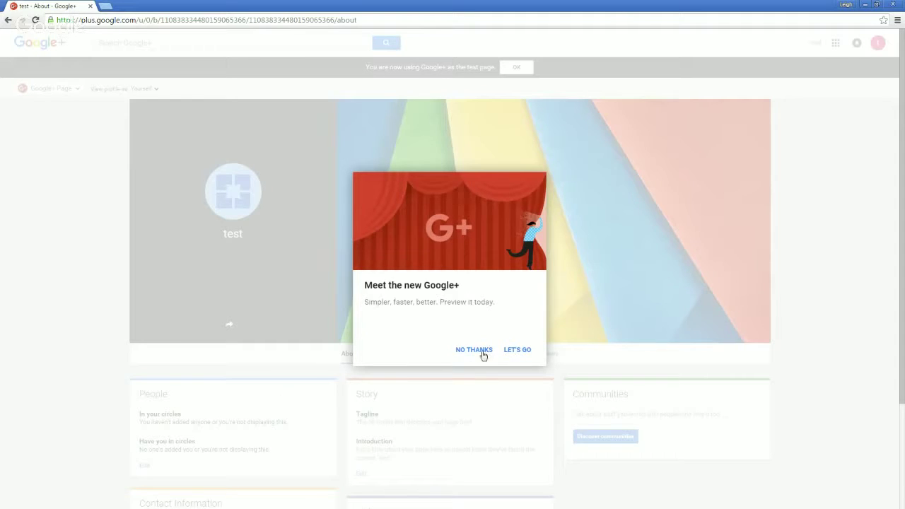
{"action": "left_click", "coordinate": [475, 352]}
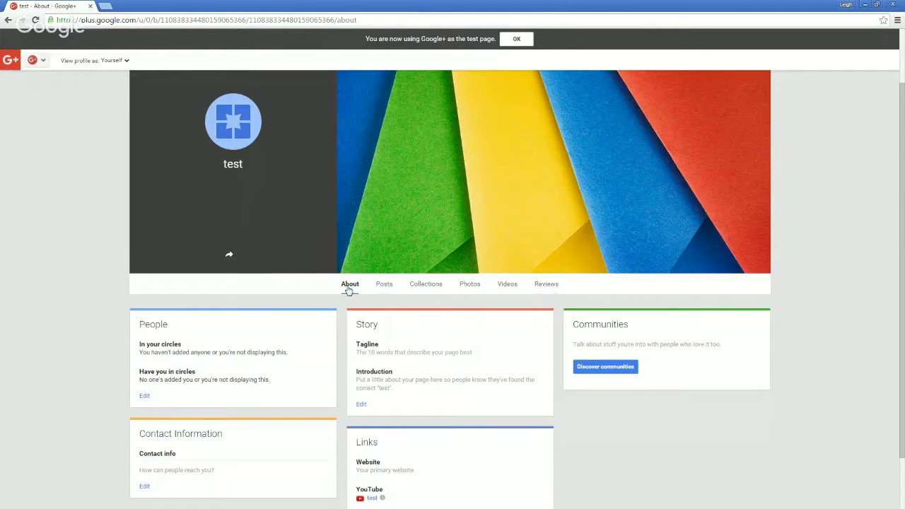
{"action": "scroll", "coordinate": [350, 317], "scroll_direction": "down", "scroll_amount": 1}
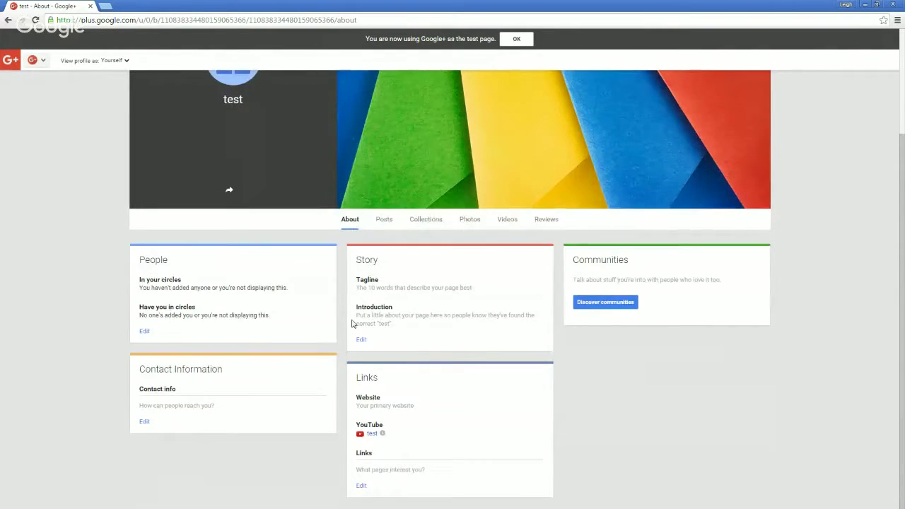
{"action": "scroll", "coordinate": [351, 318], "scroll_direction": "up", "scroll_amount": 2}
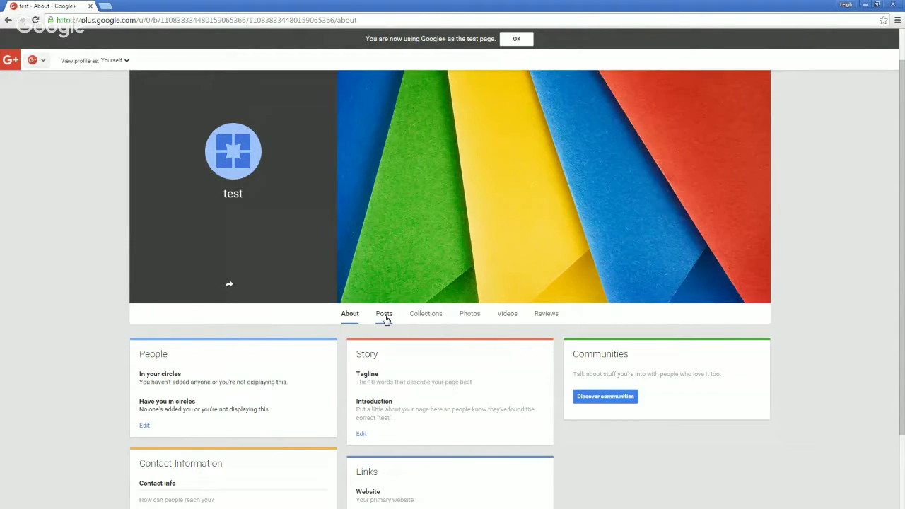
{"action": "left_click", "coordinate": [432, 318]}
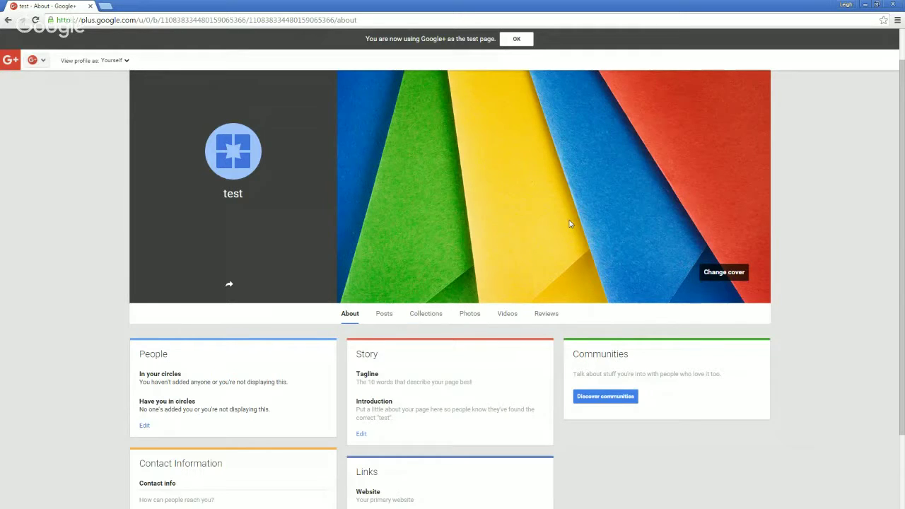
{"action": "scroll", "coordinate": [570, 223], "scroll_direction": "down", "scroll_amount": 1}
{"action": "scroll", "coordinate": [408, 420], "scroll_direction": "down", "scroll_amount": 1}
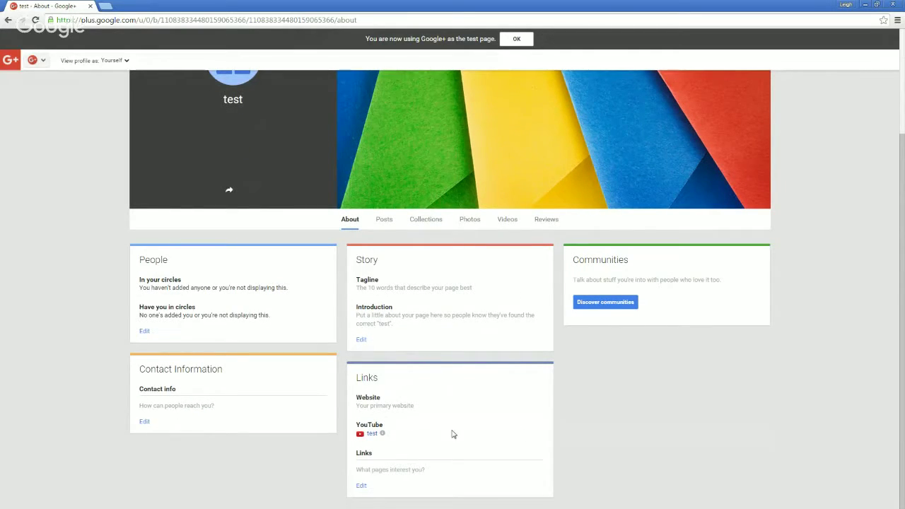
{"action": "scroll", "coordinate": [452, 433], "scroll_direction": "up", "scroll_amount": 3}
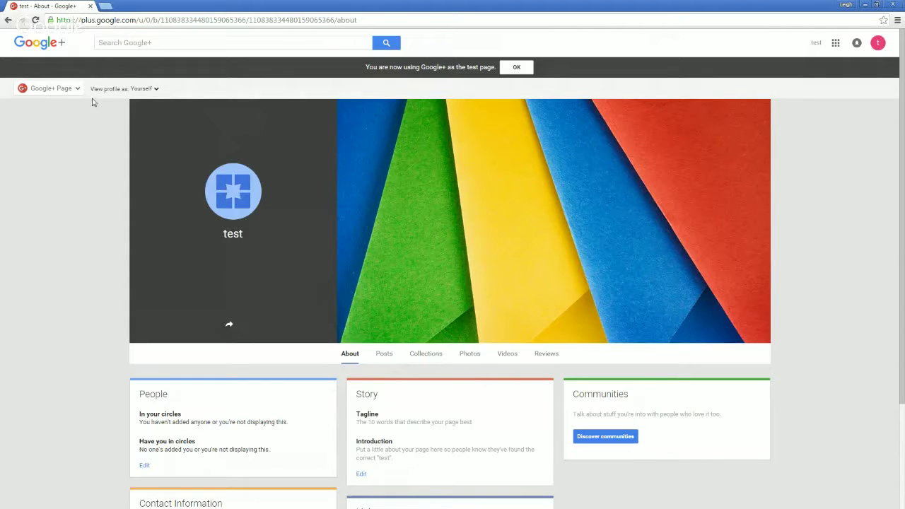
Step: Open the test Google+ page's Settings and bring up its Managers tab
{"action": "left_click", "coordinate": [65, 89]}
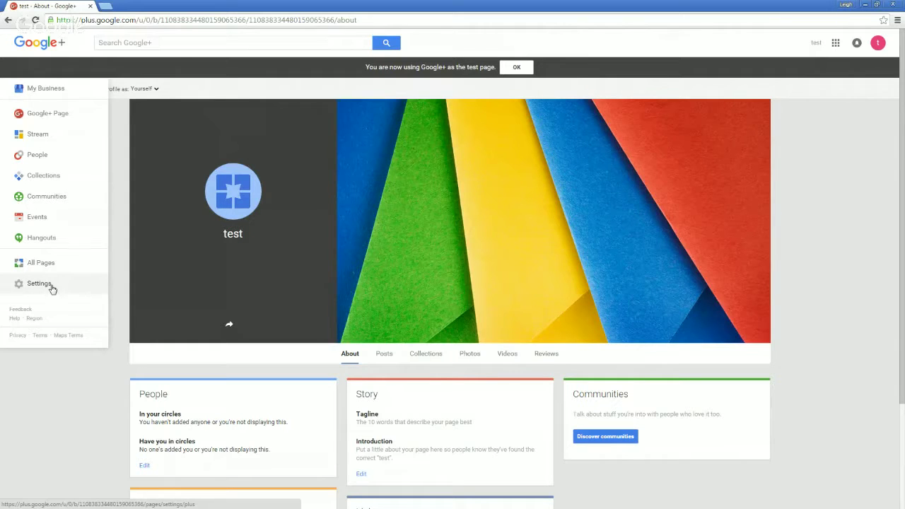
{"action": "left_click", "coordinate": [49, 288]}
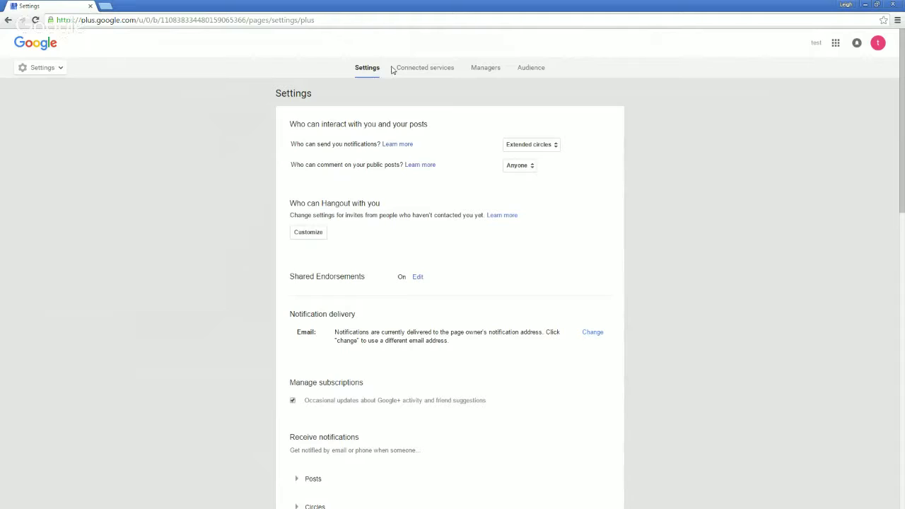
{"action": "left_click", "coordinate": [485, 70]}
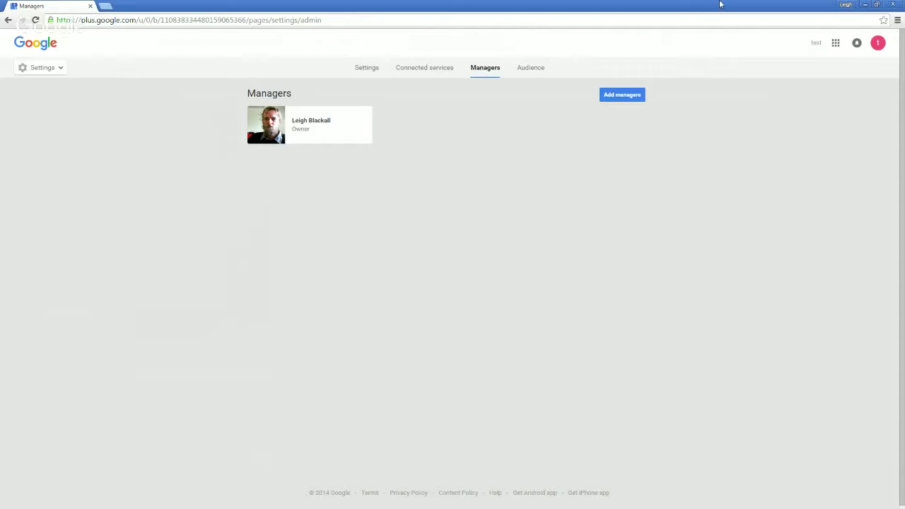
{"action": "left_click", "coordinate": [638, 98]}
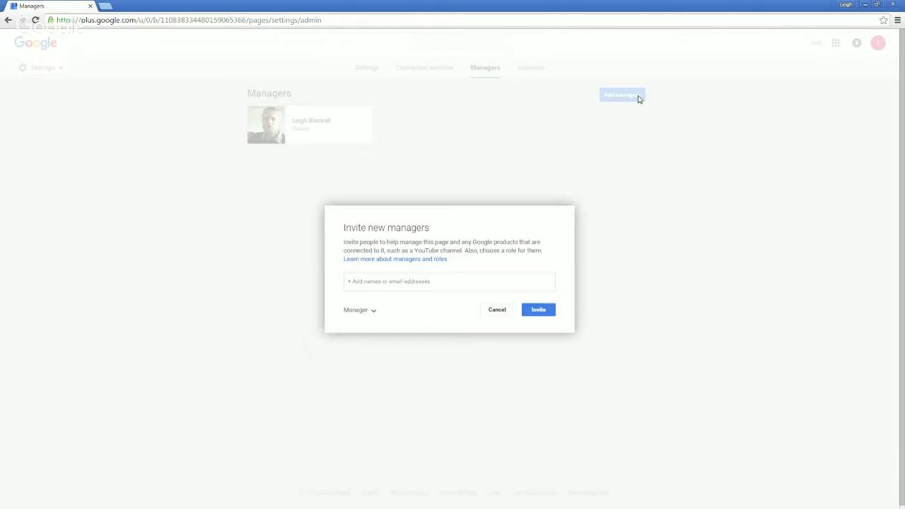
{"action": "left_click", "coordinate": [501, 312]}
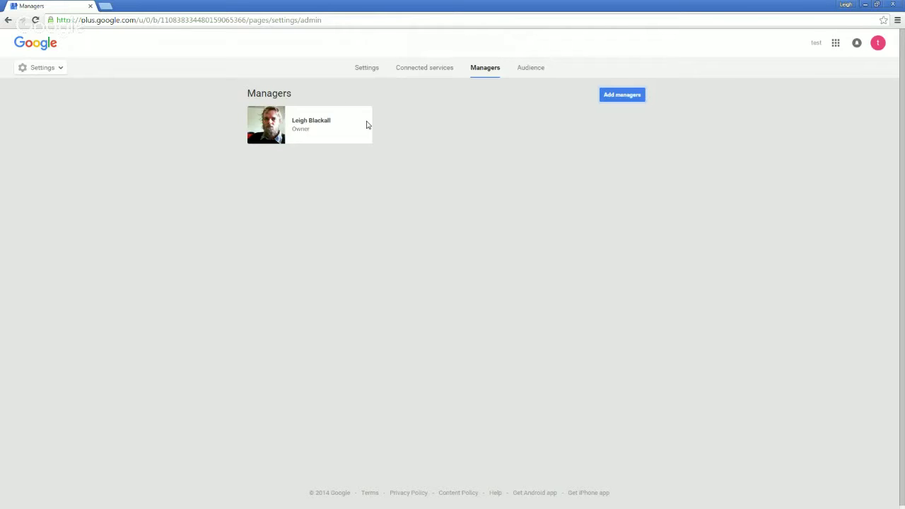
Step: Open the 'test' YouTube channel from the Links section of the test page's profile
{"action": "left_click", "coordinate": [59, 67]}
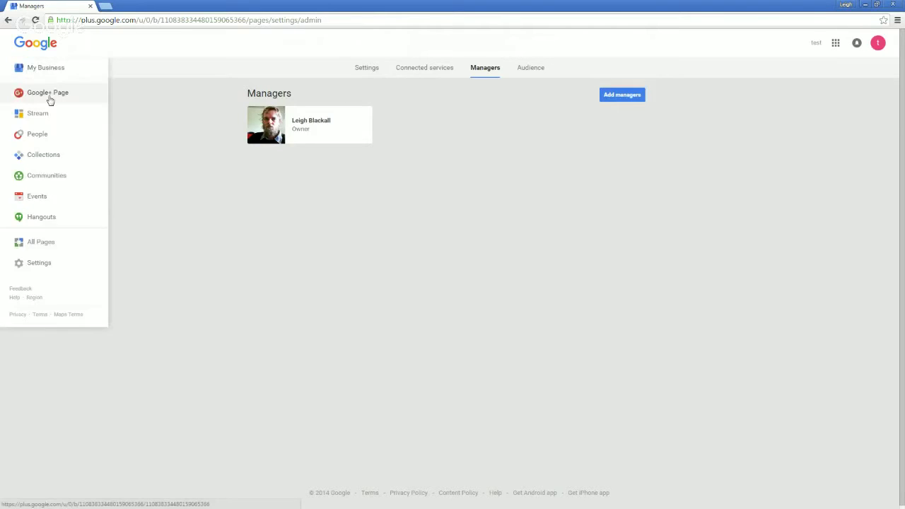
{"action": "left_click", "coordinate": [50, 100]}
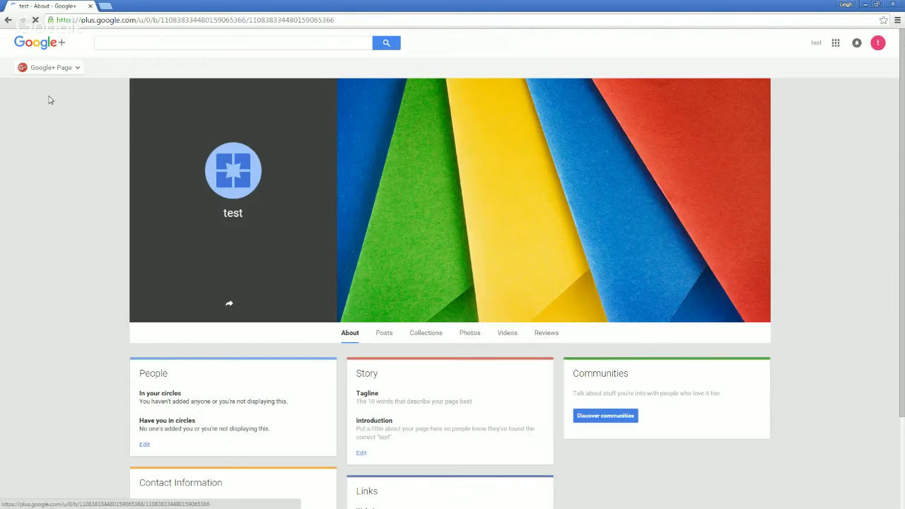
{"action": "scroll", "coordinate": [377, 445], "scroll_direction": "down", "scroll_amount": 2}
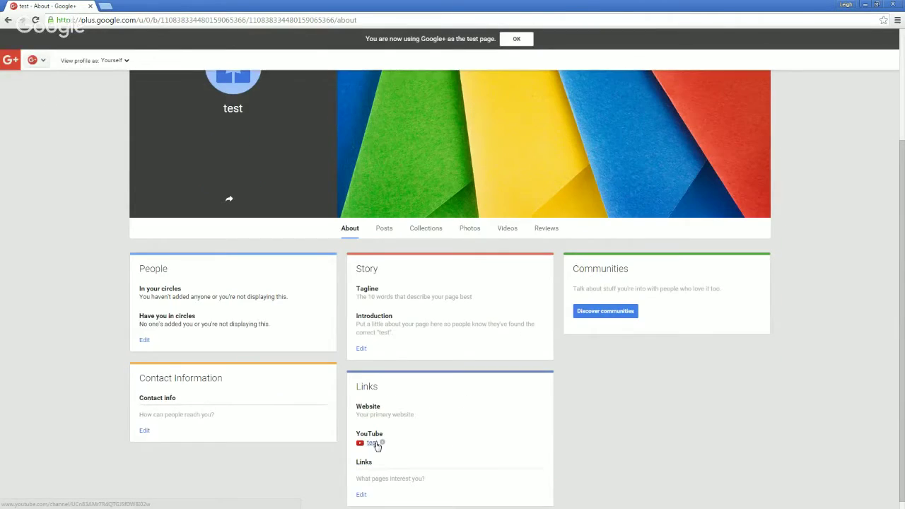
{"action": "left_click", "coordinate": [372, 443]}
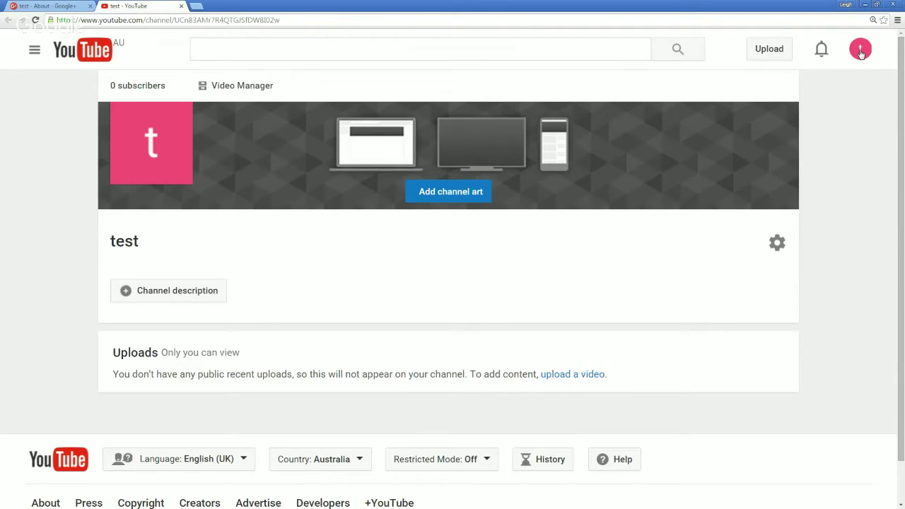
Step: Open the test channel's Advanced settings showing its user and channel IDs
{"action": "left_click", "coordinate": [861, 51]}
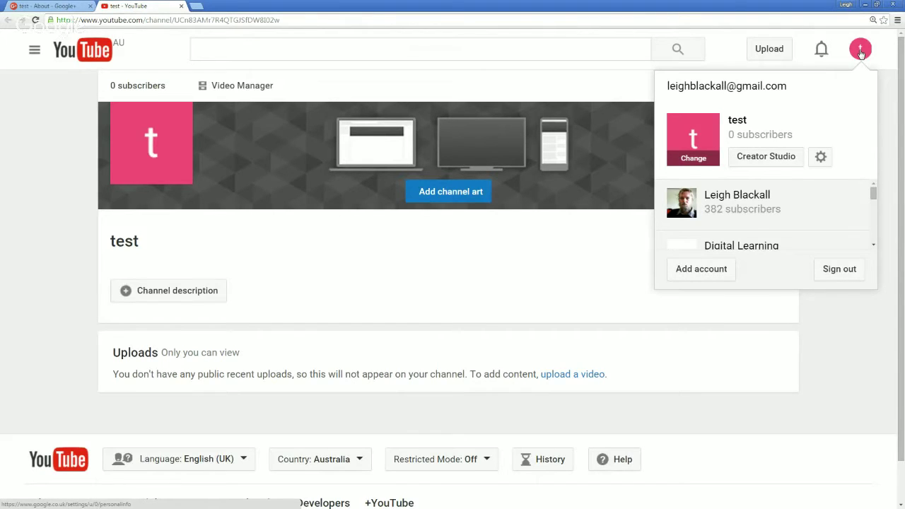
{"action": "left_click", "coordinate": [820, 158]}
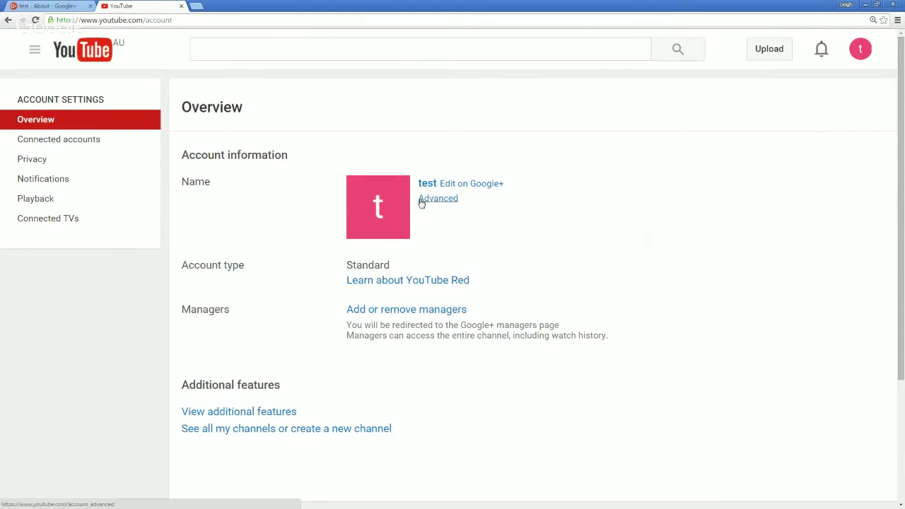
{"action": "left_click", "coordinate": [421, 200]}
{"action": "left_click", "coordinate": [432, 200]}
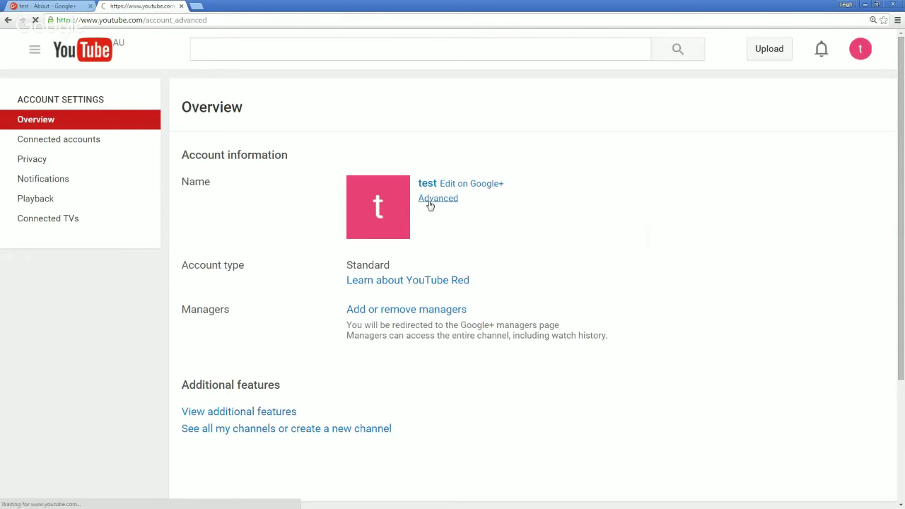
{"action": "scroll", "coordinate": [427, 212], "scroll_direction": "down", "scroll_amount": 2}
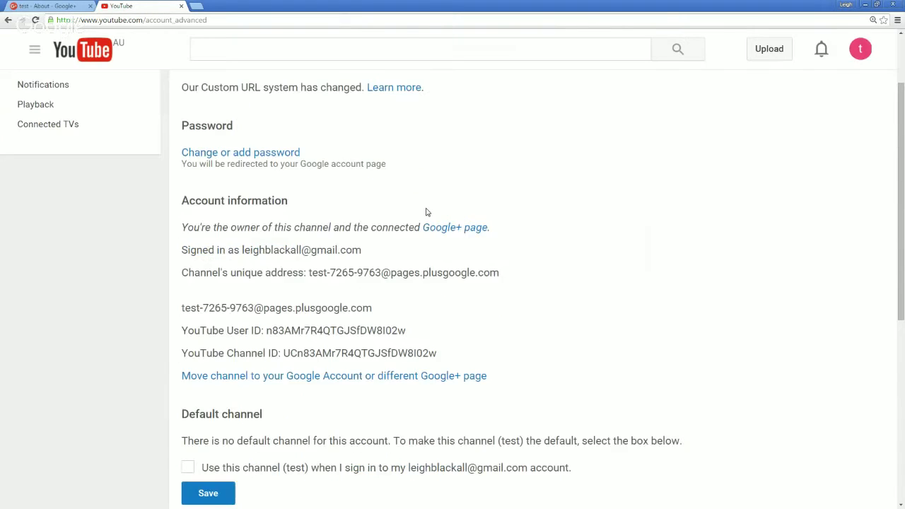
{"action": "scroll", "coordinate": [426, 212], "scroll_direction": "down", "scroll_amount": 4}
Step: Permanently delete the test channel's content, ticking both acknowledgements and confirming with the name 'test'
{"action": "left_click", "coordinate": [229, 373]}
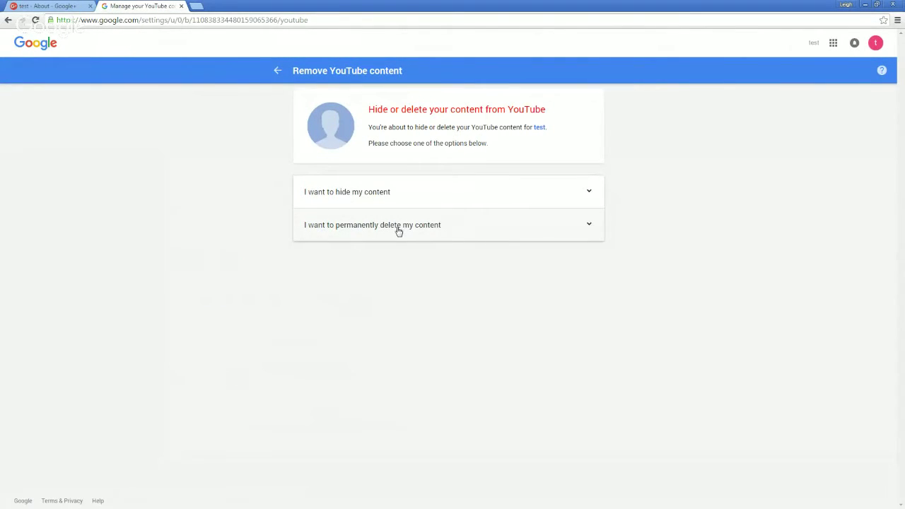
{"action": "left_click", "coordinate": [385, 198]}
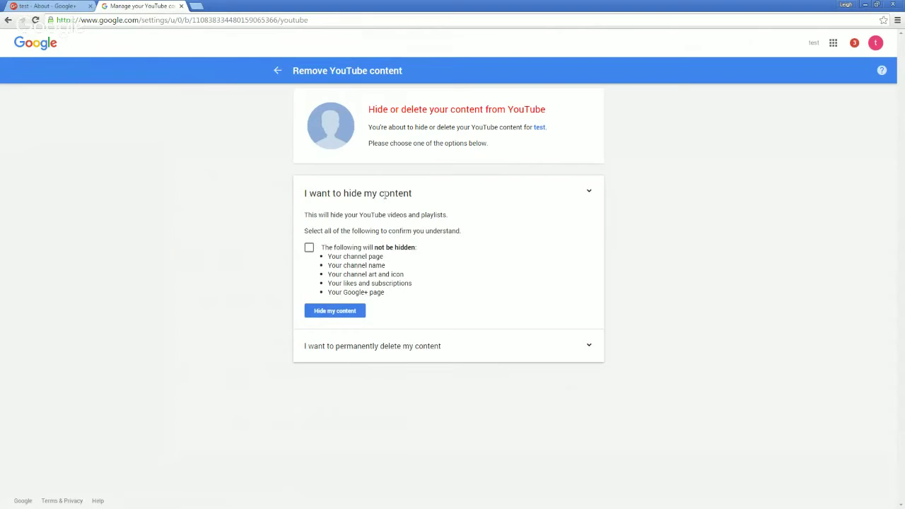
{"action": "left_click", "coordinate": [379, 345]}
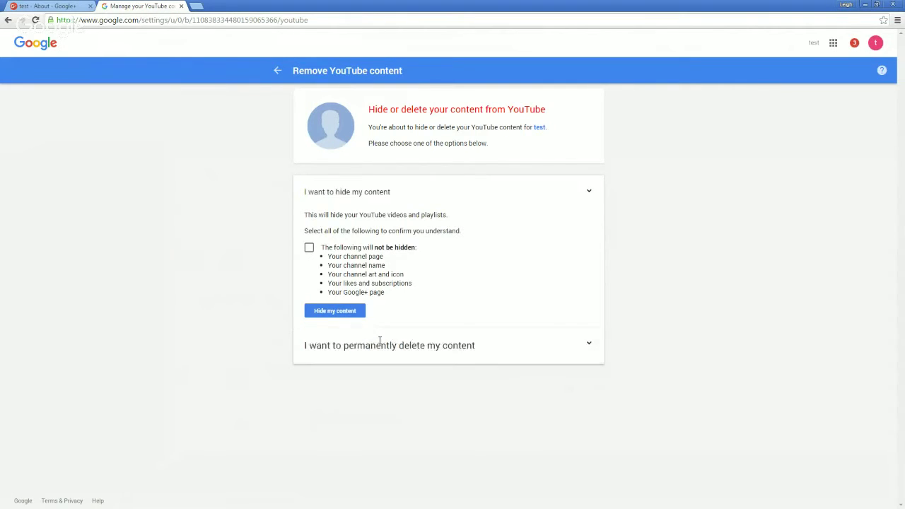
{"action": "left_click", "coordinate": [309, 280]}
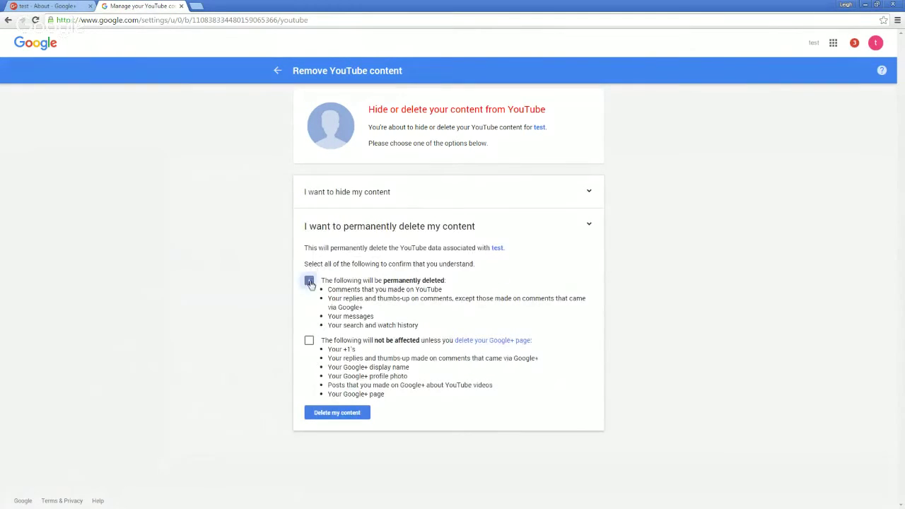
{"action": "left_click", "coordinate": [309, 342]}
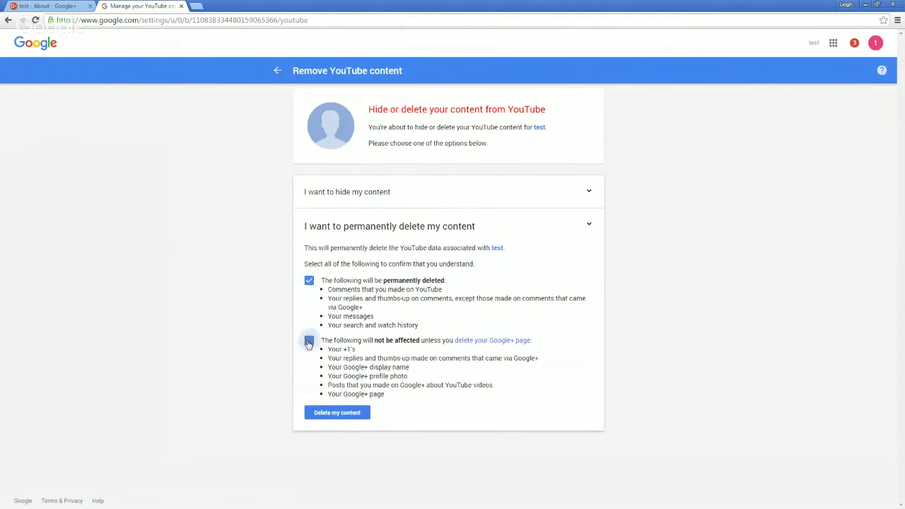
{"action": "left_click", "coordinate": [345, 412]}
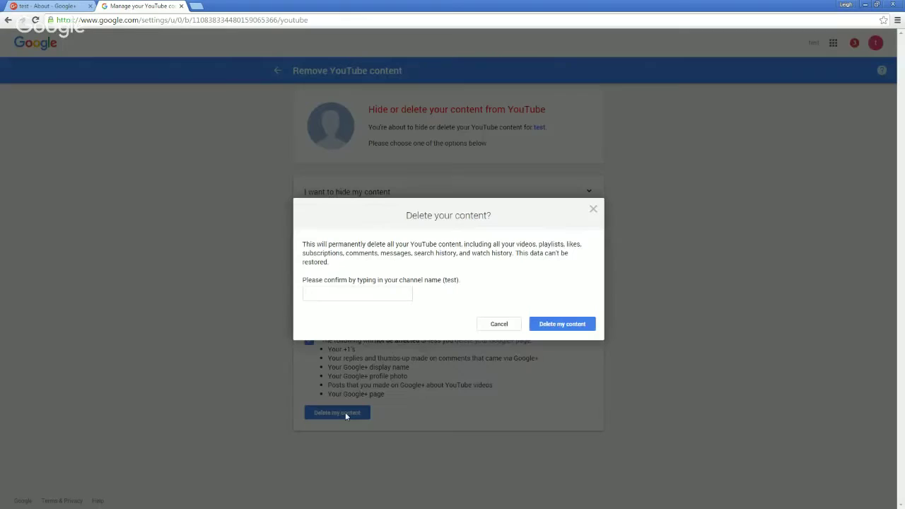
{"action": "left_click", "coordinate": [376, 292]}
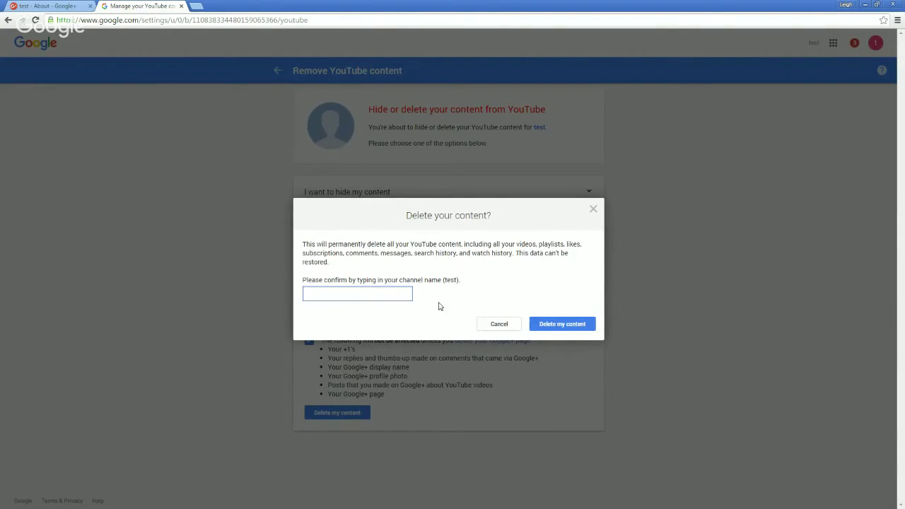
{"action": "type", "text": "test"}
{"action": "left_click", "coordinate": [547, 327]}
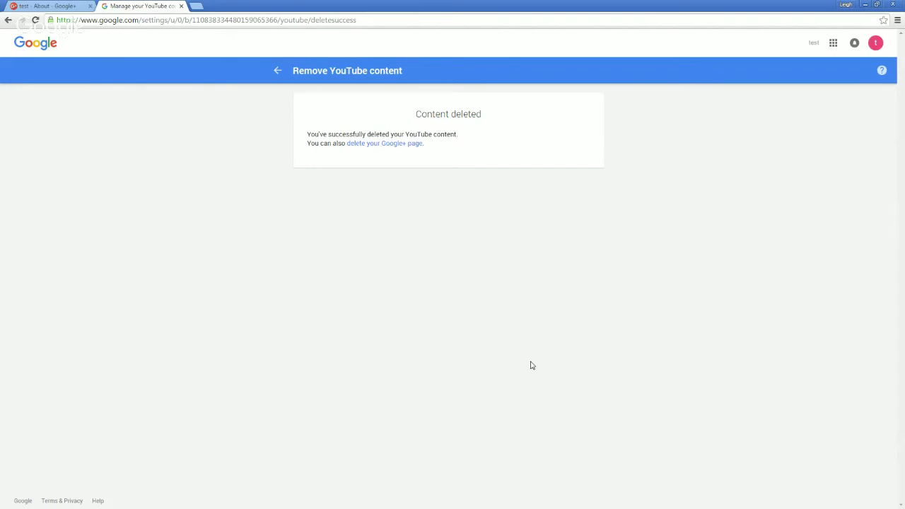
Step: Re-enter the account password, tick both confirmations, delete the test Google+ page, and return to My Account
{"action": "left_click", "coordinate": [365, 144]}
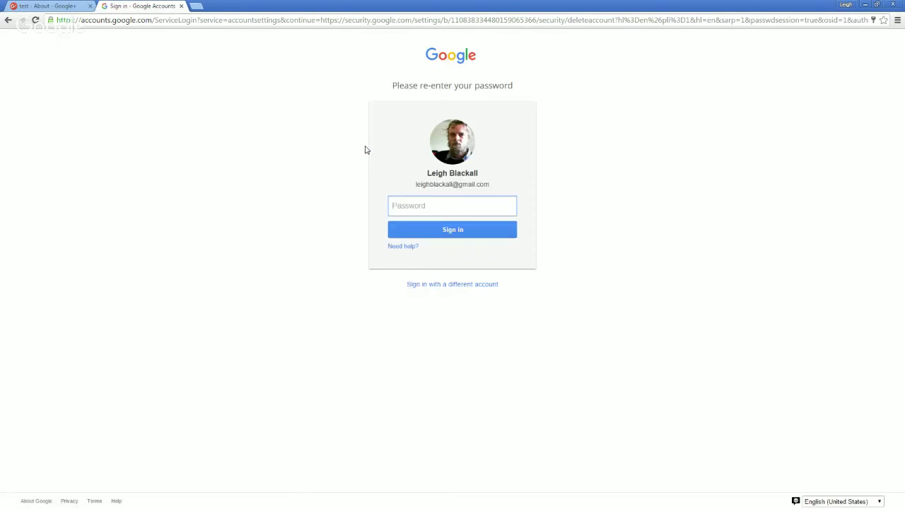
{"action": "type", "text": "•••••••••••"}
{"action": "left_click", "coordinate": [443, 230]}
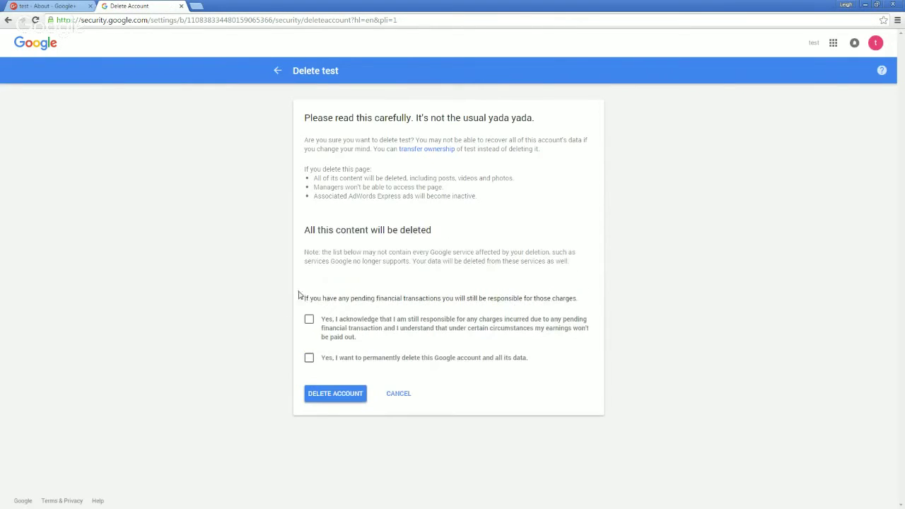
{"action": "left_click", "coordinate": [309, 319]}
{"action": "left_click", "coordinate": [308, 358]}
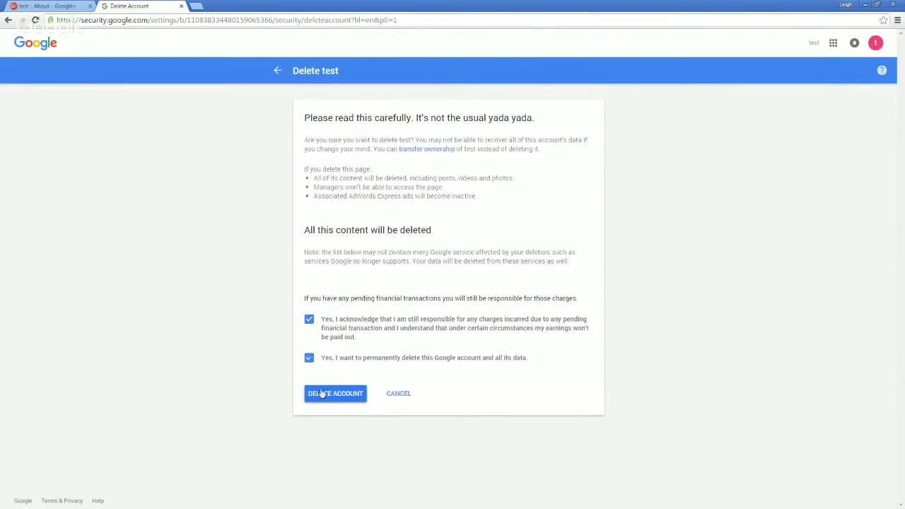
{"action": "left_click", "coordinate": [321, 393]}
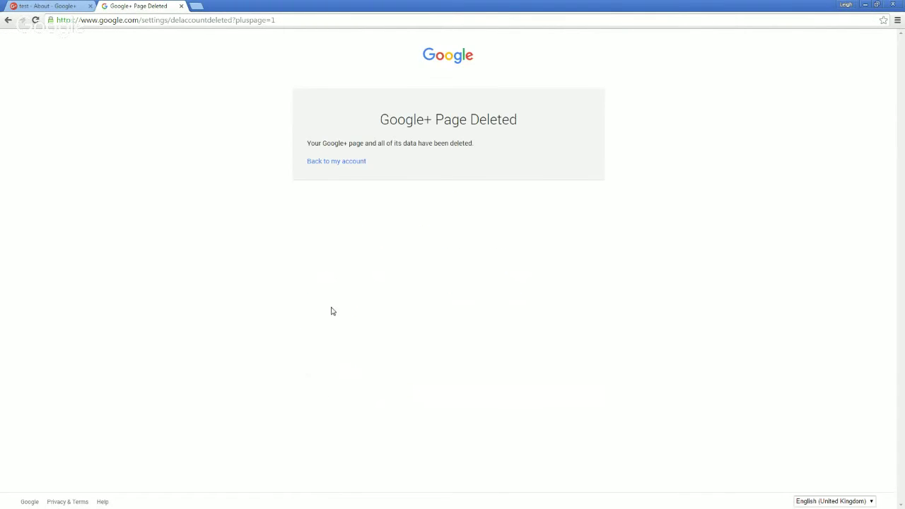
{"action": "left_click", "coordinate": [349, 162]}
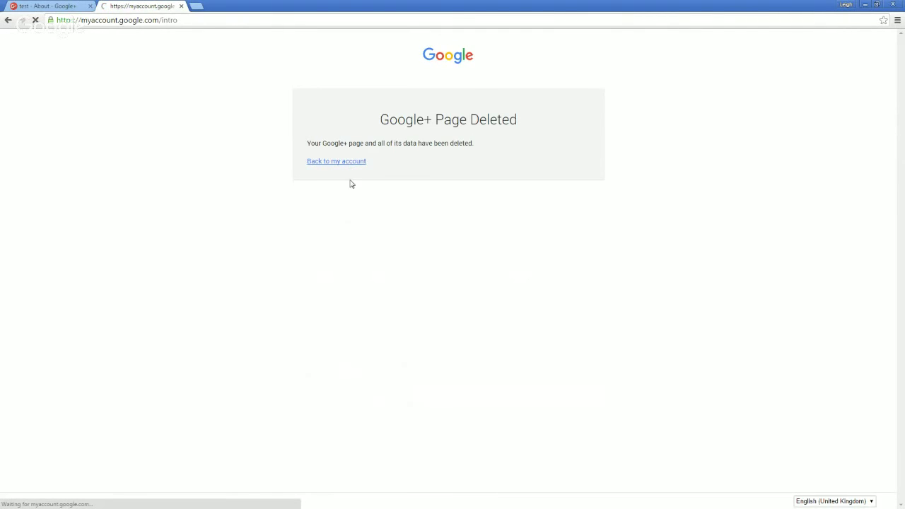